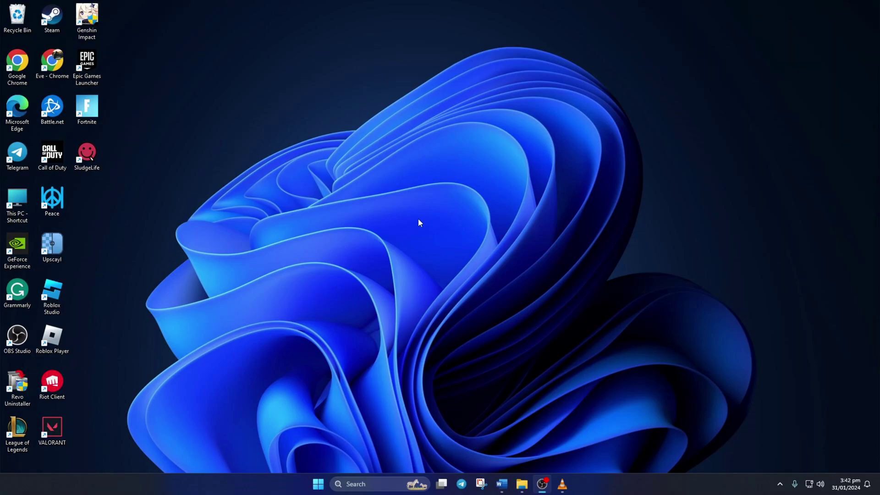
Step: Search for 'cmd' and launch Command Prompt as administrator, approving the UAC prompt
{"action": "left_click", "coordinate": [354, 483]}
{"action": "type", "text": "cmd"}
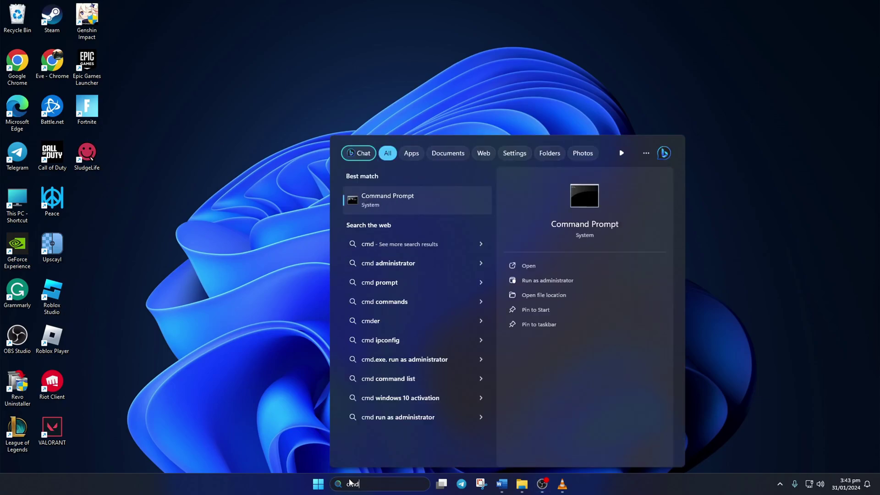
{"action": "right_click", "coordinate": [411, 205]}
{"action": "left_click", "coordinate": [469, 215]}
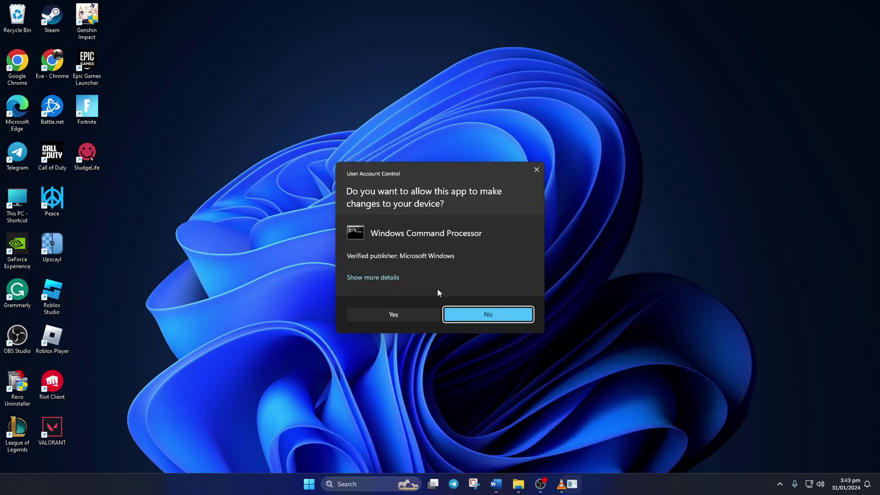
{"action": "left_click", "coordinate": [393, 314]}
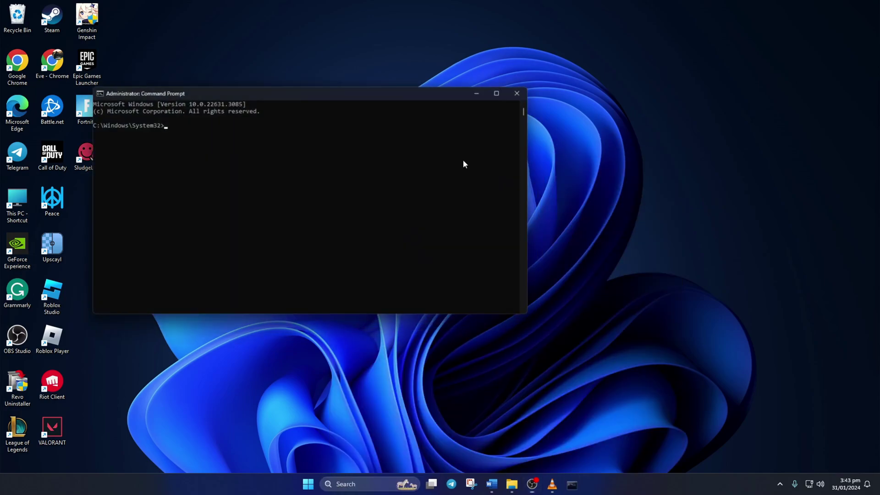
Step: Maximize Command Prompt, then run netsh winsock reset and ipconfig /flushdns
{"action": "double_click", "coordinate": [463, 159]}
{"action": "type", "text": "netsh"}
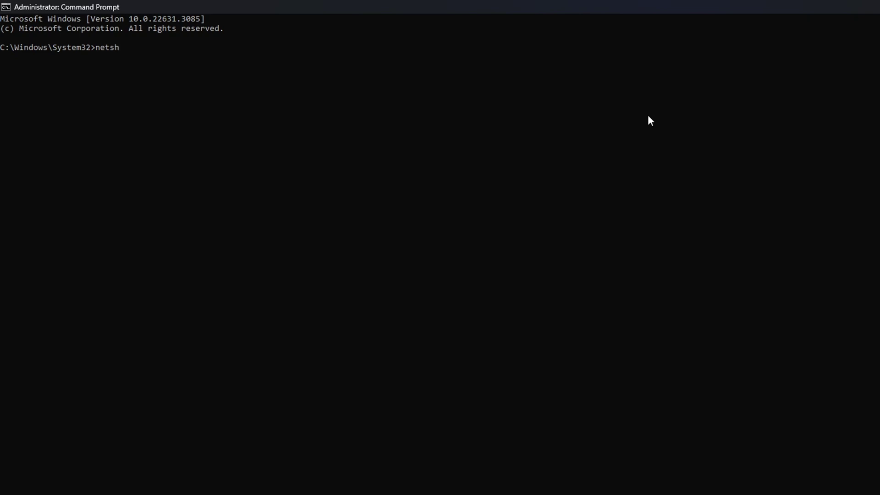
{"action": "type", "text": " winsock reset"}
{"action": "key", "text": "Return"}
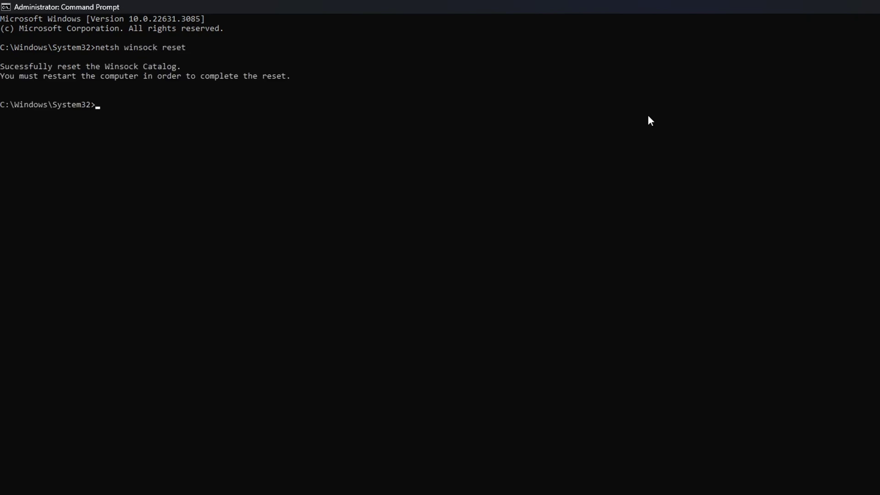
{"action": "type", "text": "ipconfig /flushdns"}
{"action": "key", "text": "Return"}
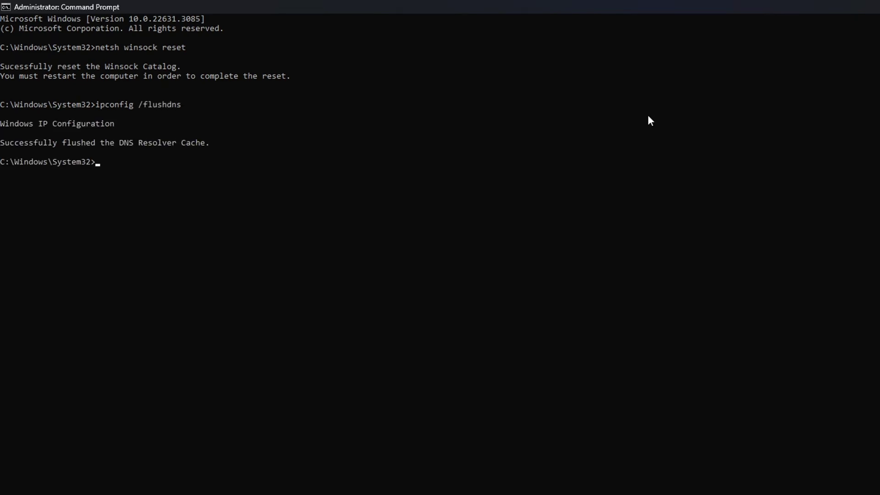
{"action": "type", "text": "pconfig /release"}
Step: Run ipconfig /release, ipconfig /renew and netsh int ip reset
{"action": "key", "text": "Return"}
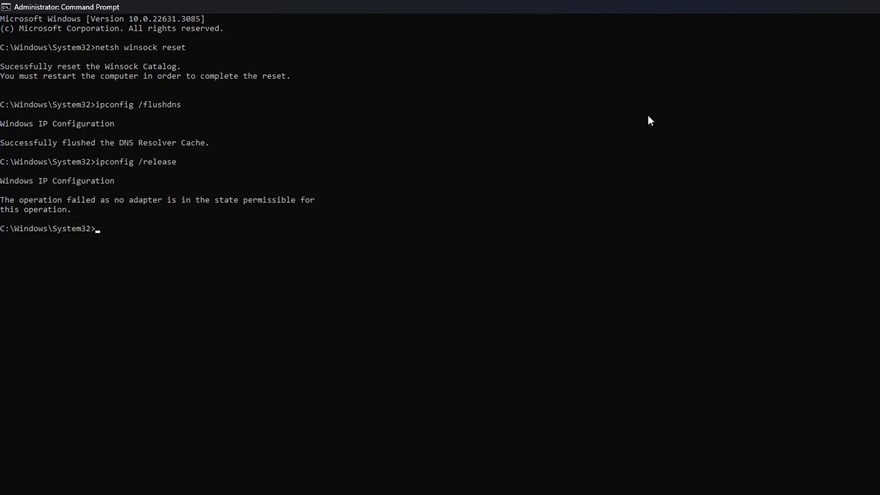
{"action": "type", "text": "ipconfig /renew"}
{"action": "key", "text": "Return"}
{"action": "type", "text": "netsh int ip reset"}
{"action": "key", "text": "Return"}
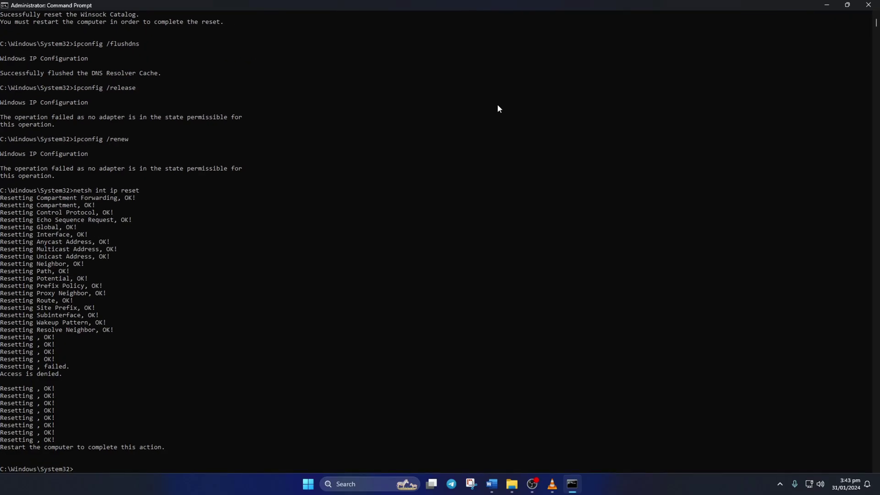
Step: Bring up the Start menu power options to choose Restart
{"action": "left_click", "coordinate": [308, 484]}
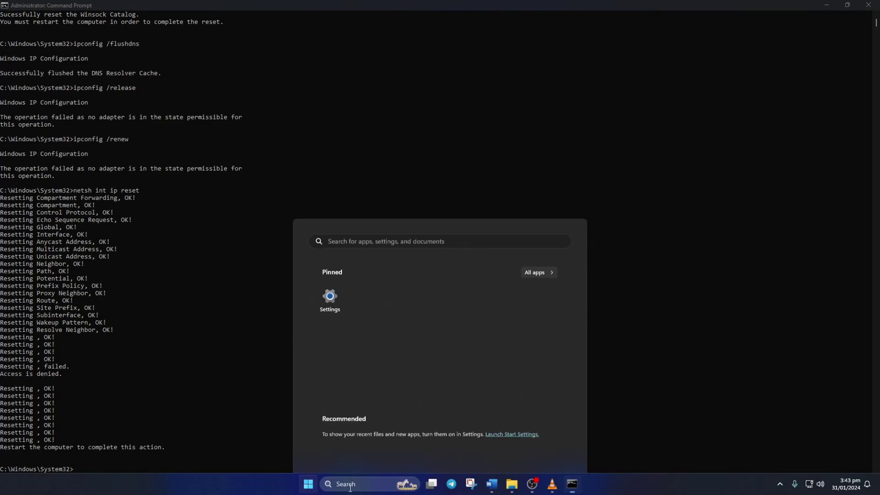
{"action": "left_click", "coordinate": [553, 452]}
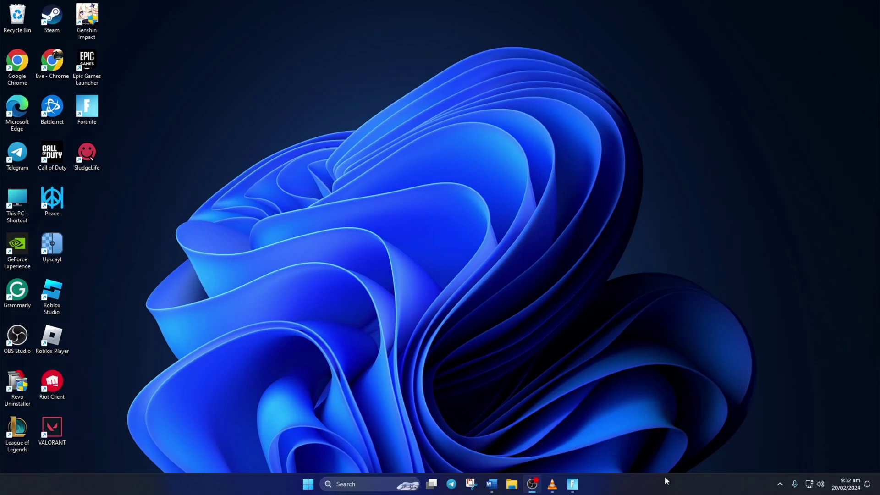
Step: Launch Task Manager from the taskbar context menu and maximize its window
{"action": "right_click", "coordinate": [678, 486]}
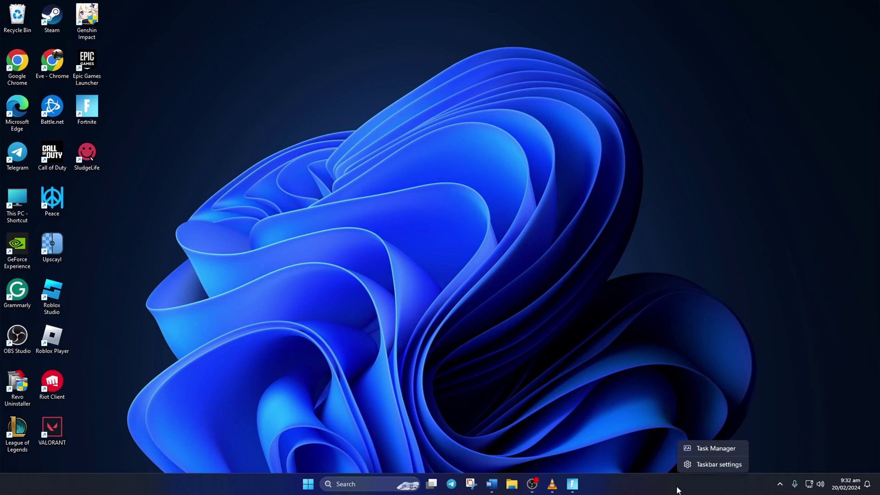
{"action": "left_click", "coordinate": [716, 449]}
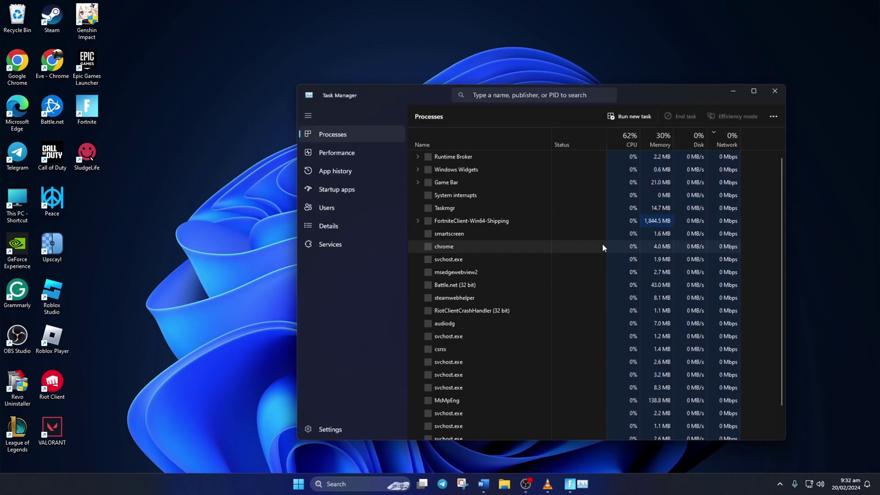
{"action": "left_click", "coordinate": [754, 92]}
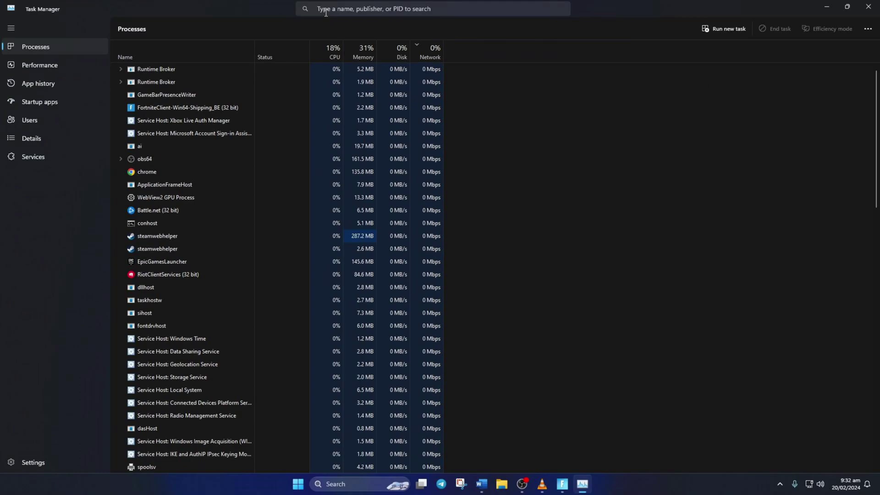
Step: Filter processes for Fortnite and end the FortniteLauncher task
{"action": "left_click", "coordinate": [326, 9]}
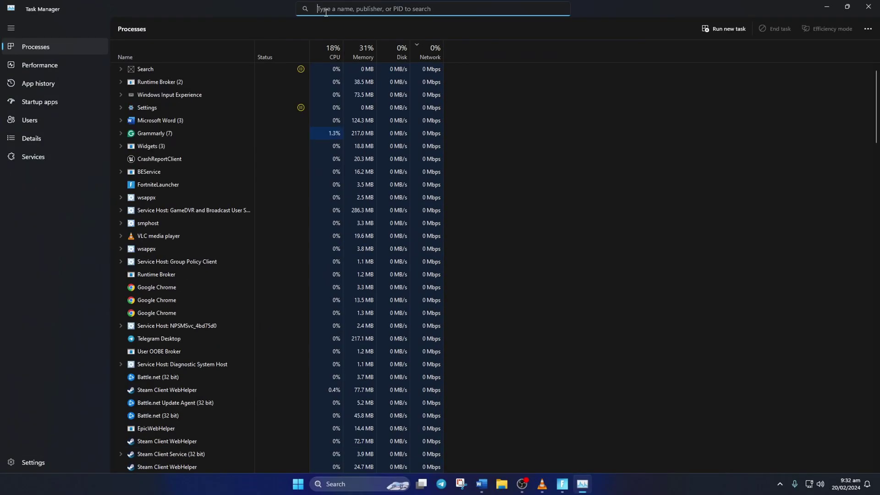
{"action": "type", "text": "Fortnite"}
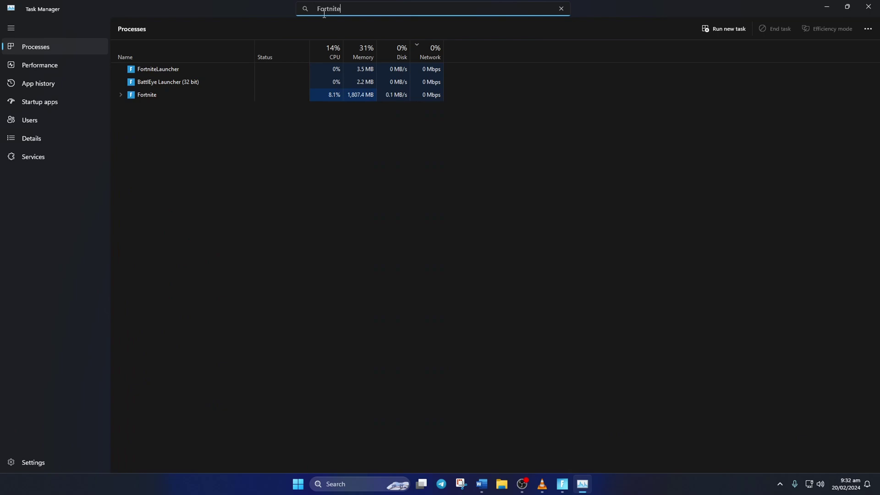
{"action": "left_click", "coordinate": [177, 70]}
{"action": "right_click", "coordinate": [175, 73]}
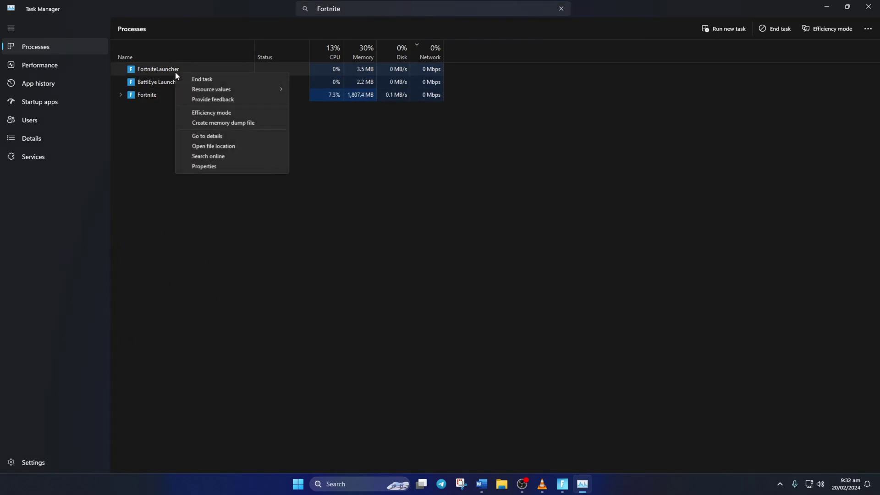
{"action": "left_click", "coordinate": [202, 80]}
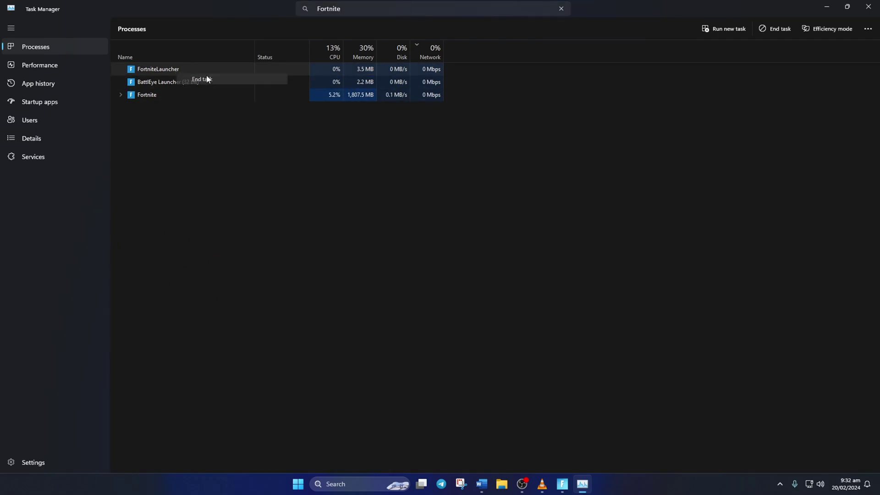
Step: Refilter for Epic, end the EpicGamesLauncher task, and close Task Manager
{"action": "left_click", "coordinate": [358, 8]}
{"action": "key", "text": "ctrl+a"}
{"action": "type", "text": "Epic"}
{"action": "right_click", "coordinate": [191, 68]}
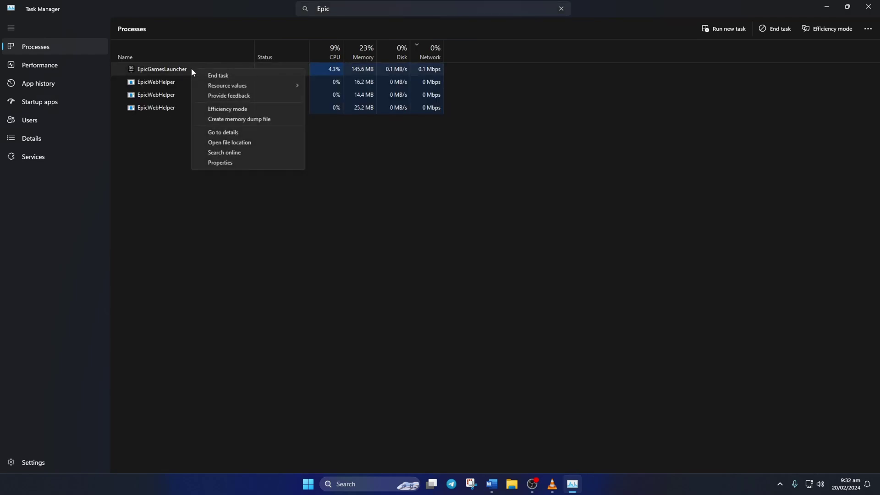
{"action": "left_click", "coordinate": [218, 76]}
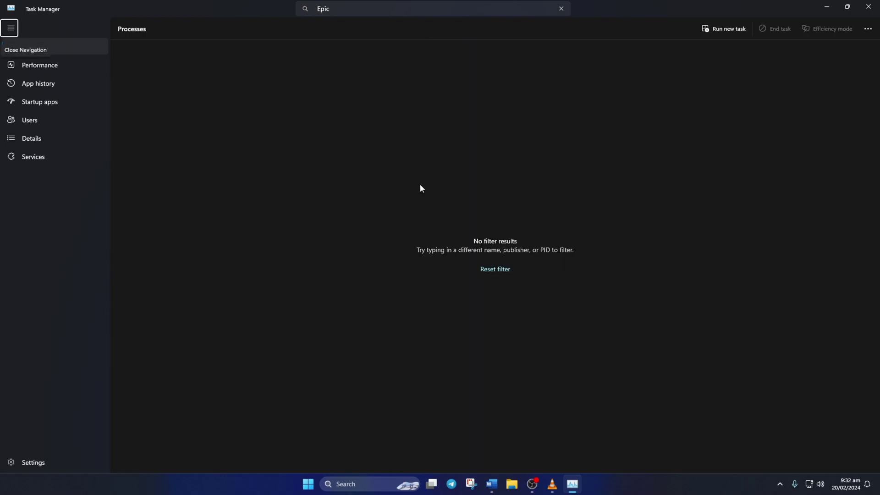
{"action": "left_click", "coordinate": [868, 6]}
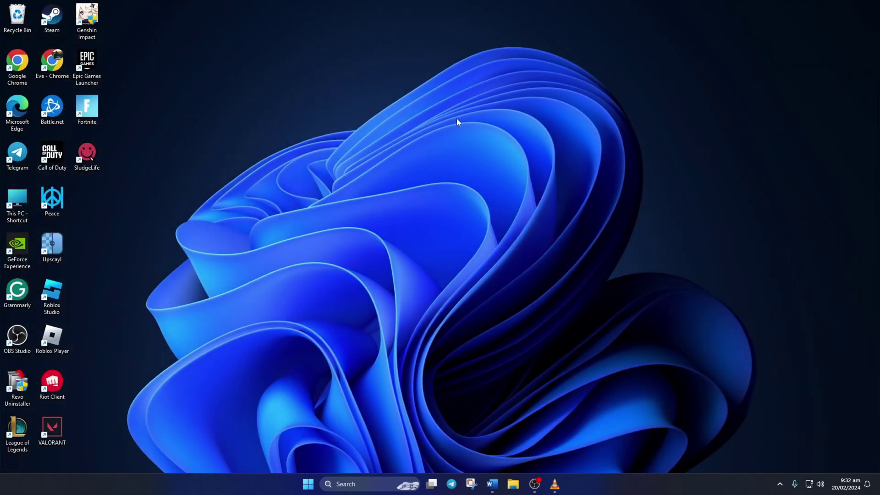
Step: Start Epic Games Launcher from its desktop icon, then close it so it can be relaunched
{"action": "double_click", "coordinate": [86, 67]}
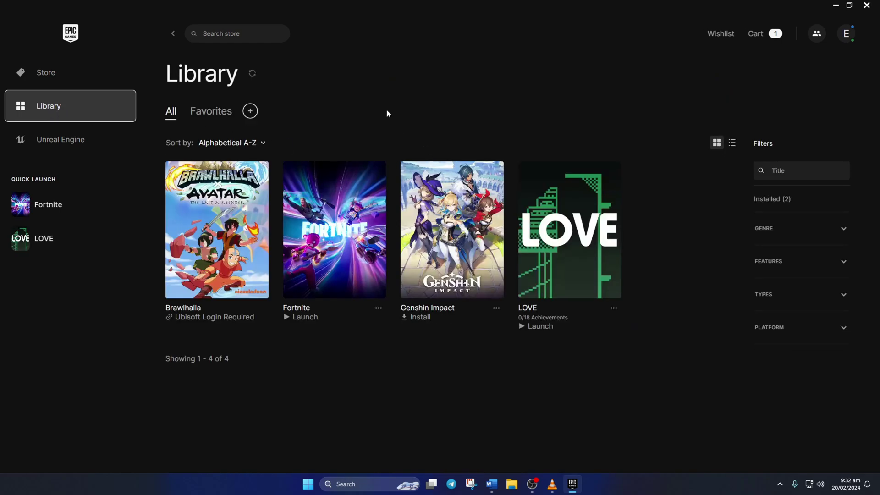
{"action": "left_click", "coordinate": [865, 5]}
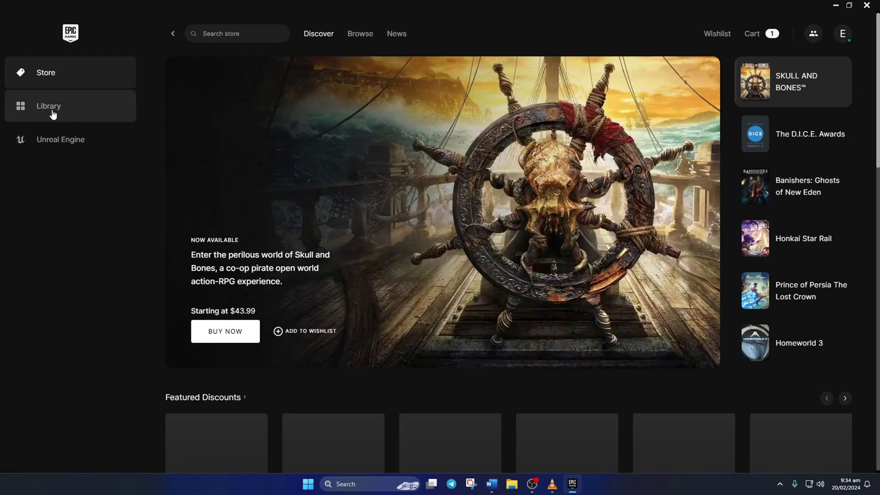
Step: In the Library, verify Fortnite's game files from its Manage settings
{"action": "left_click", "coordinate": [65, 110]}
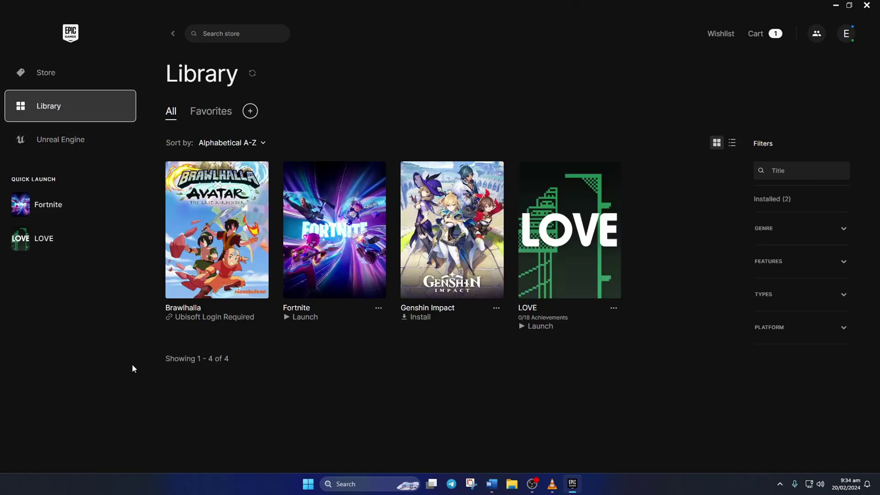
{"action": "left_click", "coordinate": [378, 308]}
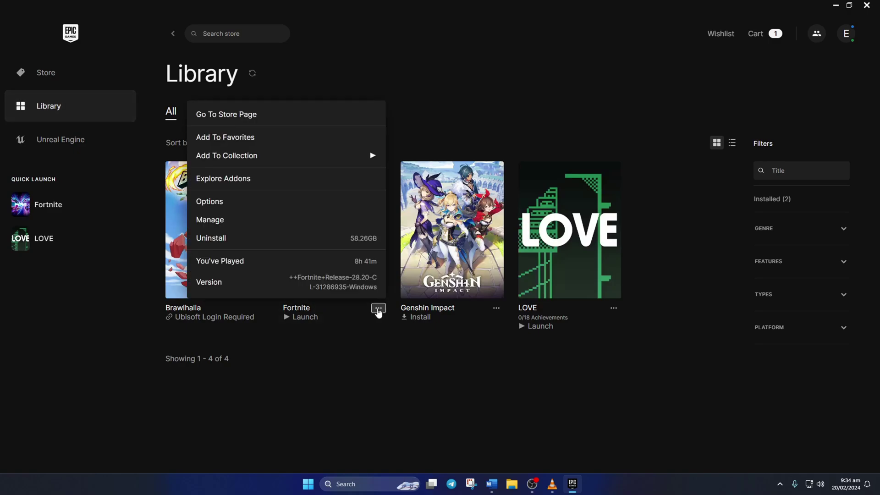
{"action": "left_click", "coordinate": [223, 220]}
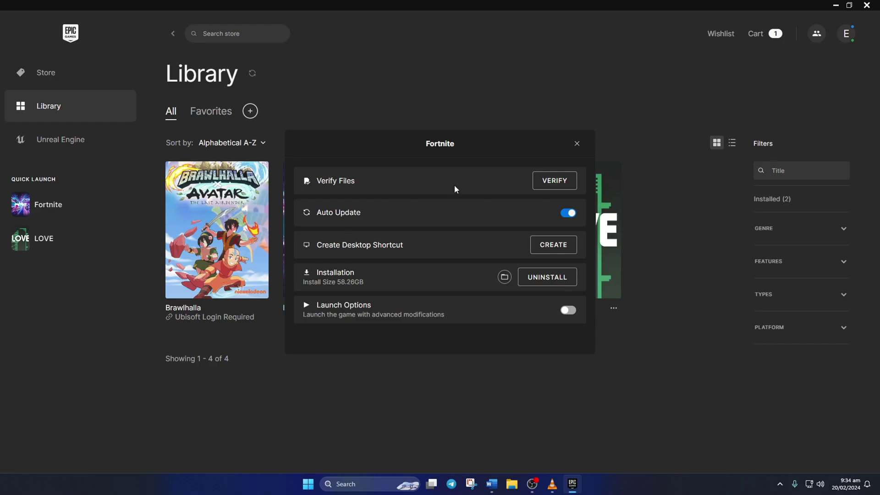
{"action": "left_click", "coordinate": [577, 143]}
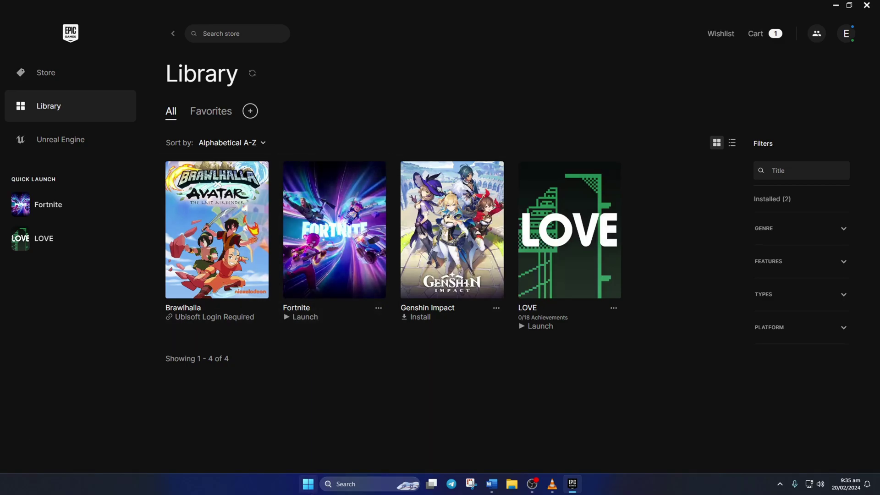
Step: Bring up the Start menu power options to reach Restart
{"action": "left_click", "coordinate": [308, 483]}
{"action": "left_click", "coordinate": [553, 452]}
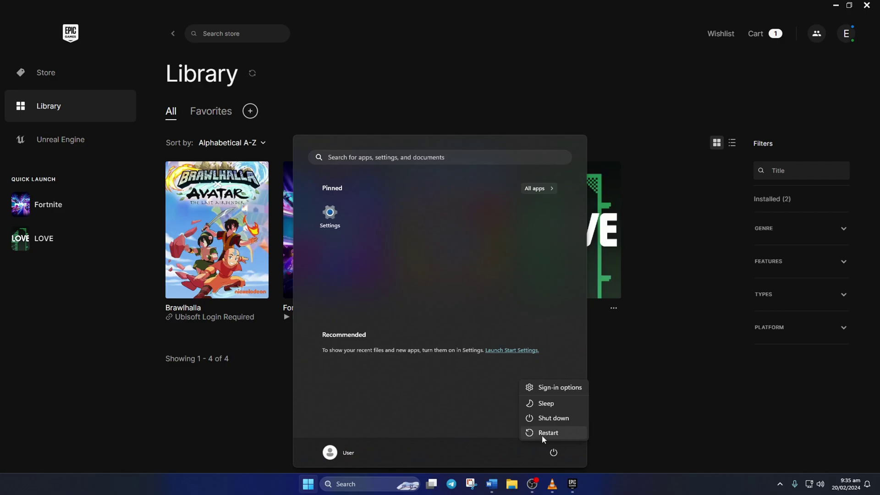